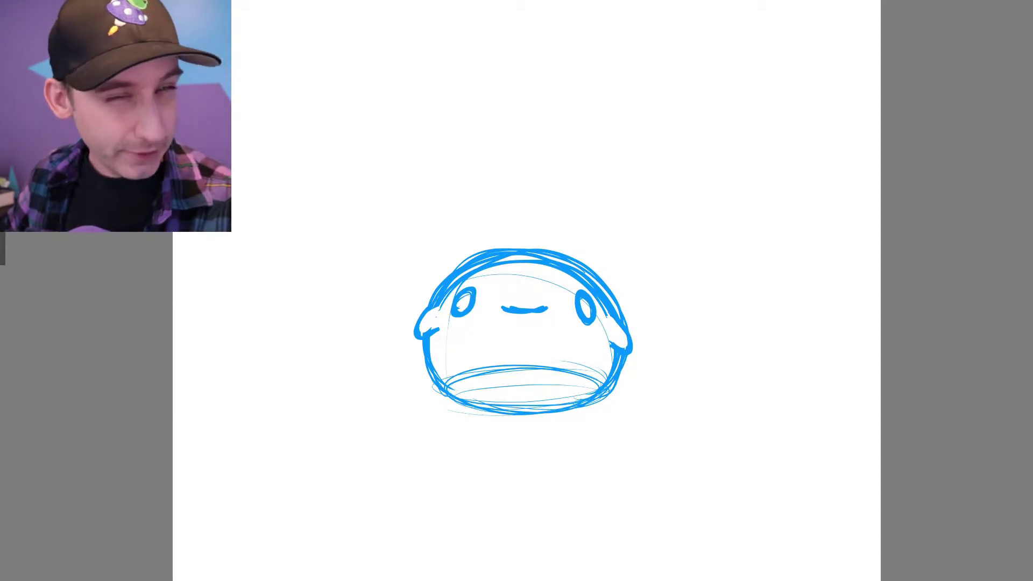
Ink the blob's outline and both arms in thick black
{"action": "scroll", "coordinate": [496, 345], "scroll_direction": "up", "scroll_amount": 5}
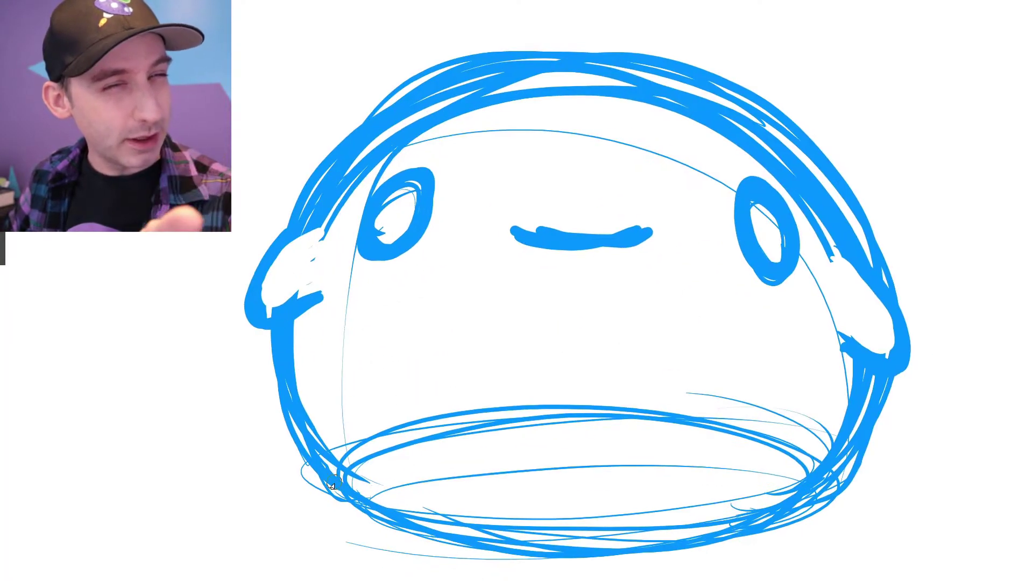
{"action": "mouse_move", "coordinate": [335, 489]}
{"action": "left_mouse_down"}
{"action": "mouse_move", "coordinate": [878, 353]}
{"action": "mouse_move", "coordinate": [263, 371]}
{"action": "mouse_move", "coordinate": [533, 552]}
{"action": "left_mouse_up"}
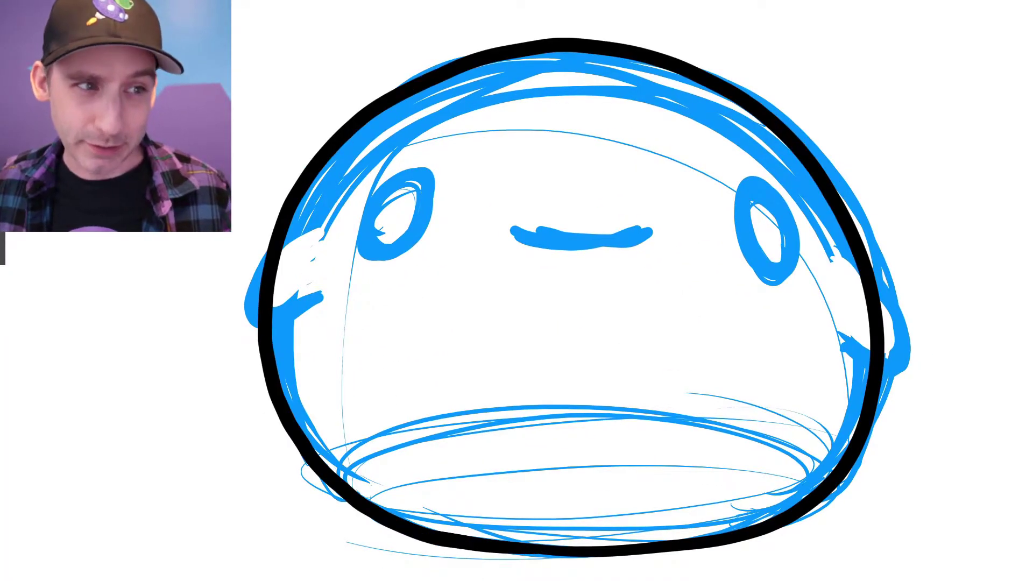
{"action": "left_click_drag", "start_coordinate": [312, 229], "coordinate": [311, 295]}
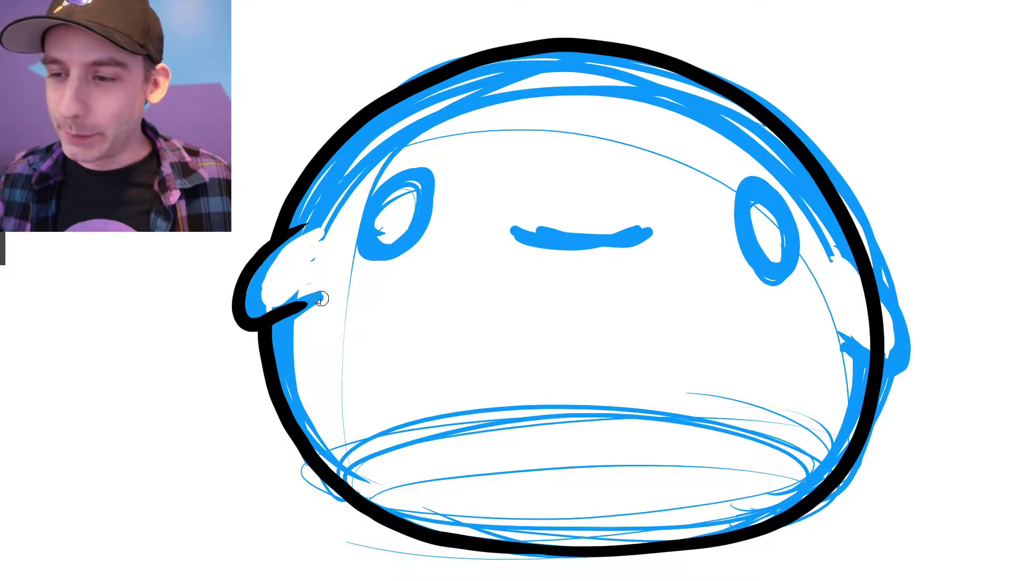
{"action": "left_click_drag", "start_coordinate": [858, 276], "coordinate": [883, 345]}
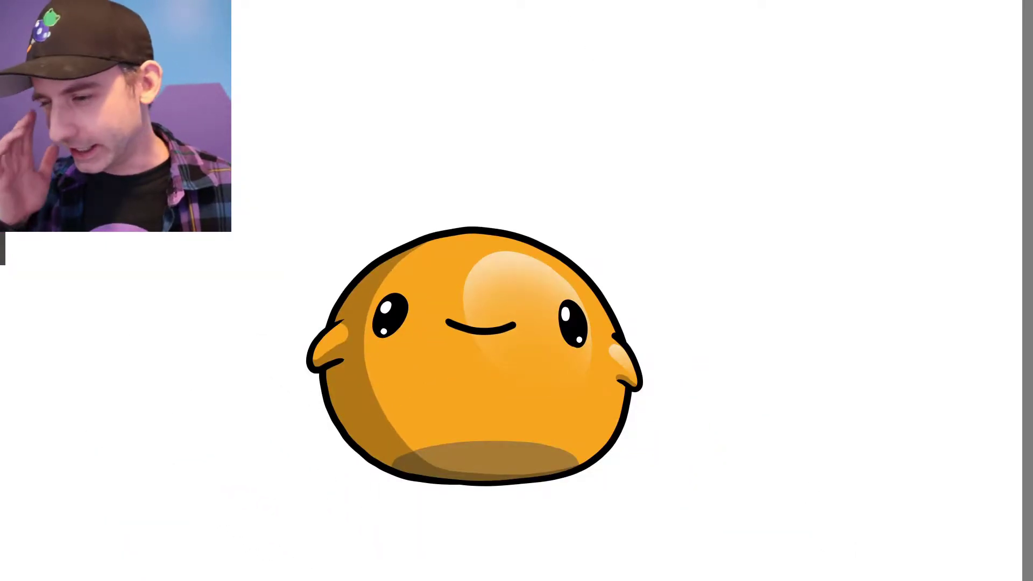
{"action": "scroll", "coordinate": [307, 284], "scroll_direction": "down", "scroll_amount": 3}
Hand-letter the title 'SCP-999' in black above the orange blob
{"action": "scroll", "coordinate": [400, 322], "scroll_direction": "up", "scroll_amount": 1}
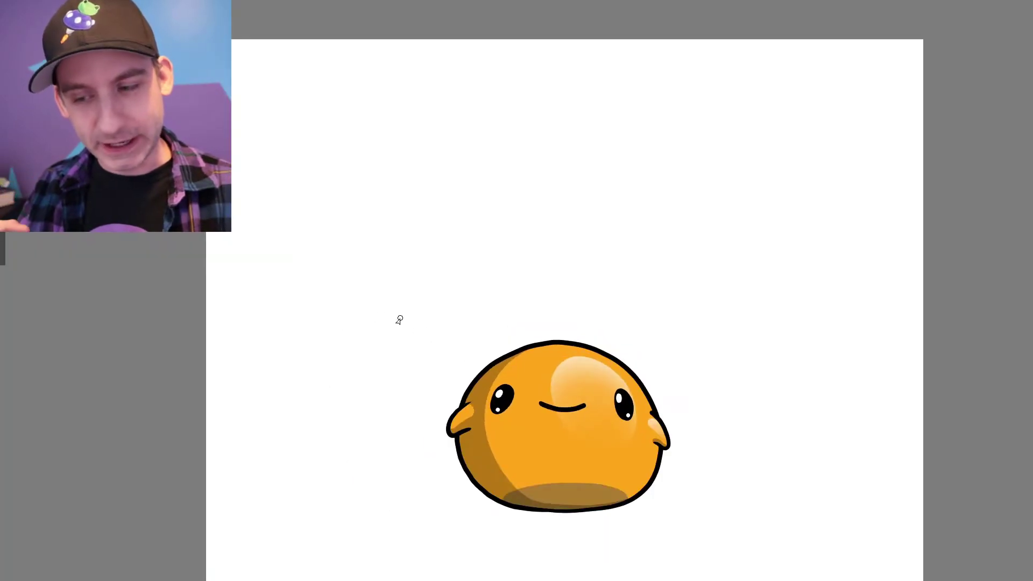
{"action": "left_click_drag", "start_coordinate": [482, 177], "coordinate": [466, 214]}
{"action": "left_click_drag", "start_coordinate": [524, 184], "coordinate": [526, 203]}
{"action": "left_click_drag", "start_coordinate": [587, 185], "coordinate": [599, 204]}
{"action": "left_click_drag", "start_coordinate": [628, 173], "coordinate": [632, 200]}
{"action": "left_click_drag", "start_coordinate": [662, 174], "coordinate": [660, 201]}
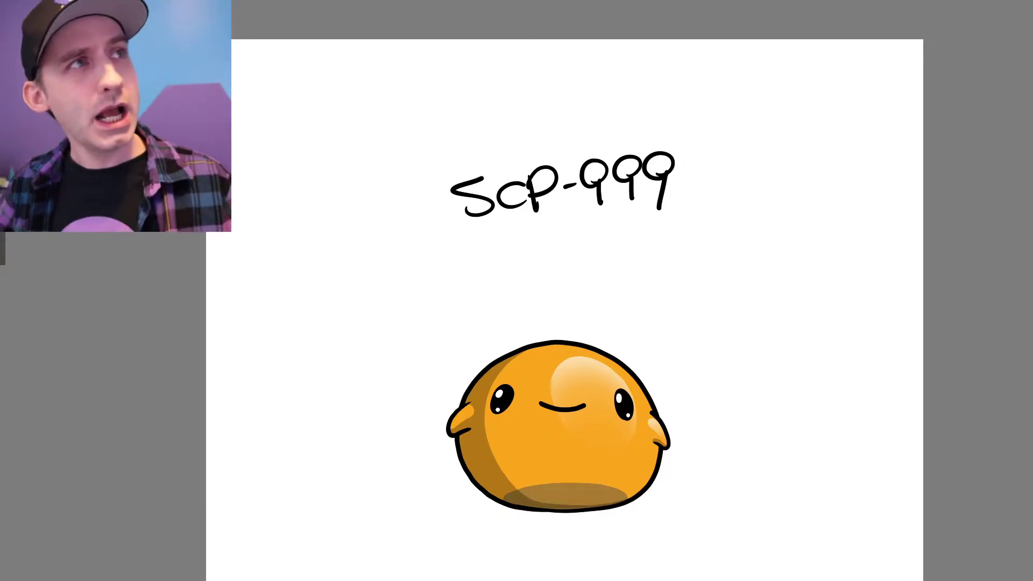
Sketch a new blob's body and two eyes in blue beside the orange one
{"action": "scroll", "coordinate": [618, 375], "scroll_direction": "up", "scroll_amount": 5}
{"action": "left_click_drag", "start_coordinate": [576, 302], "coordinate": [673, 330]}
{"action": "mouse_move", "coordinate": [544, 525]}
{"action": "left_mouse_down"}
{"action": "mouse_move", "coordinate": [674, 506]}
{"action": "mouse_move", "coordinate": [696, 382]}
{"action": "mouse_move", "coordinate": [644, 571]}
{"action": "left_mouse_up"}
{"action": "scroll", "coordinate": [724, 431], "scroll_direction": "up", "scroll_amount": 2}
{"action": "left_click_drag", "start_coordinate": [728, 427], "coordinate": [731, 372]}
{"action": "mouse_move", "coordinate": [483, 326]}
{"action": "left_mouse_down"}
{"action": "mouse_move", "coordinate": [469, 353]}
{"action": "mouse_move", "coordinate": [488, 329]}
{"action": "left_mouse_up"}
Trace a thick outline down the new blob's left and bottom, erasing stray blue lines
{"action": "scroll", "coordinate": [487, 303], "scroll_direction": "up", "scroll_amount": 2}
{"action": "scroll", "coordinate": [807, 405], "scroll_direction": "left", "scroll_amount": 3}
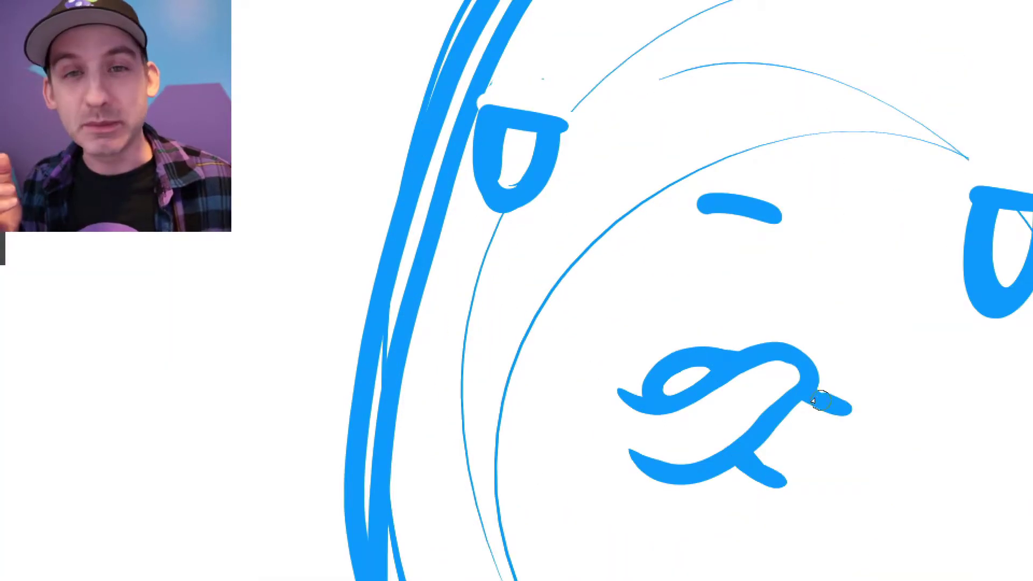
{"action": "scroll", "coordinate": [806, 396], "scroll_direction": "down", "scroll_amount": 3}
{"action": "scroll", "coordinate": [418, 482], "scroll_direction": "up", "scroll_amount": 3}
{"action": "mouse_move", "coordinate": [530, 272]}
{"action": "left_mouse_down"}
{"action": "mouse_move", "coordinate": [508, 468]}
{"action": "mouse_move", "coordinate": [871, 442]}
{"action": "mouse_move", "coordinate": [521, 431]}
{"action": "mouse_move", "coordinate": [560, 486]}
{"action": "mouse_move", "coordinate": [556, 442]}
{"action": "left_mouse_up"}
{"action": "mouse_move", "coordinate": [752, 536]}
{"action": "left_mouse_down"}
{"action": "mouse_move", "coordinate": [731, 547]}
{"action": "mouse_move", "coordinate": [842, 470]}
{"action": "mouse_move", "coordinate": [715, 507]}
{"action": "left_mouse_up"}
{"action": "left_click_drag", "start_coordinate": [516, 407], "coordinate": [565, 205]}
{"action": "scroll", "coordinate": [568, 336], "scroll_direction": "up", "scroll_amount": 3}
{"action": "mouse_move", "coordinate": [567, 337]}
{"action": "left_mouse_down"}
{"action": "mouse_move", "coordinate": [613, 231]}
{"action": "mouse_move", "coordinate": [883, 242]}
{"action": "mouse_move", "coordinate": [894, 479]}
{"action": "left_mouse_up"}
{"action": "scroll", "coordinate": [368, 332], "scroll_direction": "down", "scroll_amount": 5}
{"action": "scroll", "coordinate": [368, 332], "scroll_direction": "up", "scroll_amount": 5}
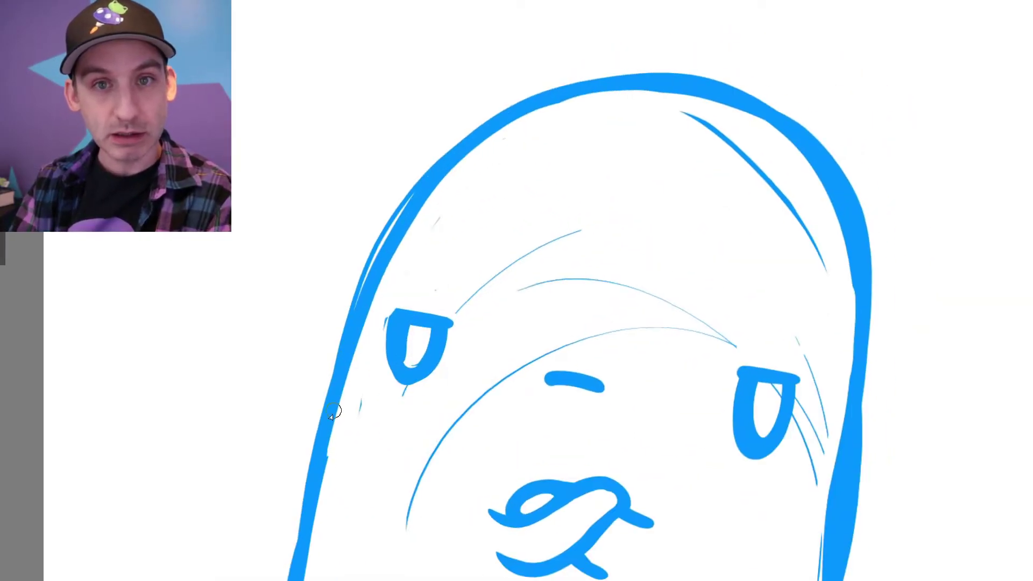
Ink the inner arc across the head, then erase the outer top arcs
{"action": "left_click_drag", "start_coordinate": [377, 253], "coordinate": [856, 333]}
{"action": "mouse_move", "coordinate": [409, 232]}
{"action": "left_mouse_down"}
{"action": "mouse_move", "coordinate": [518, 170]}
{"action": "mouse_move", "coordinate": [829, 285]}
{"action": "left_mouse_up"}
{"action": "left_click_drag", "start_coordinate": [485, 156], "coordinate": [301, 458]}
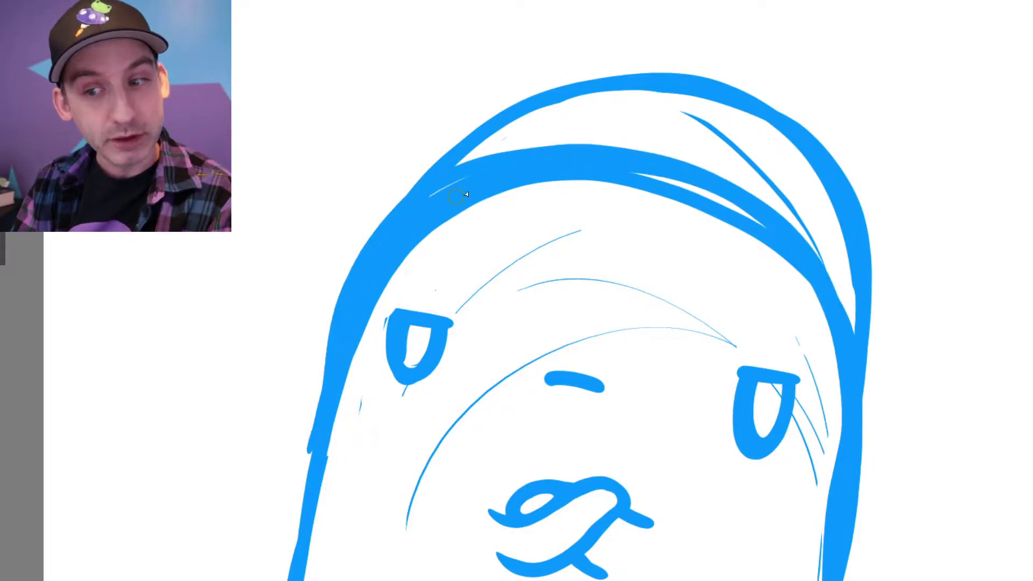
{"action": "key", "text": "ctrl+z"}
{"action": "mouse_move", "coordinate": [456, 143]}
{"action": "left_mouse_down"}
{"action": "mouse_move", "coordinate": [505, 119]}
{"action": "mouse_move", "coordinate": [780, 138]}
{"action": "mouse_move", "coordinate": [756, 175]}
{"action": "mouse_move", "coordinate": [801, 144]}
{"action": "mouse_move", "coordinate": [657, 199]}
{"action": "mouse_move", "coordinate": [787, 290]}
{"action": "left_mouse_up"}
{"action": "mouse_move", "coordinate": [549, 321]}
{"action": "left_mouse_down"}
{"action": "mouse_move", "coordinate": [975, 422]}
{"action": "mouse_move", "coordinate": [595, 318]}
{"action": "left_mouse_up"}
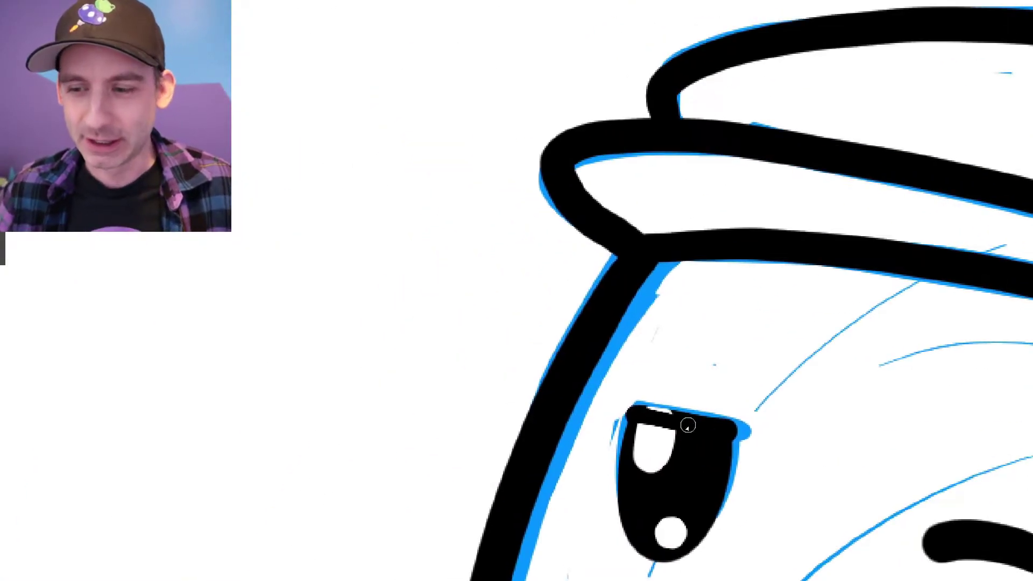
Pan and zoom around the canvas to view the inked beret blob
{"action": "scroll", "coordinate": [872, 418], "scroll_direction": "right", "scroll_amount": 3}
{"action": "scroll", "coordinate": [872, 418], "scroll_direction": "up", "scroll_amount": 1}
{"action": "scroll", "coordinate": [422, 263], "scroll_direction": "down", "scroll_amount": 2}
{"action": "scroll", "coordinate": [829, 410], "scroll_direction": "up", "scroll_amount": 2}
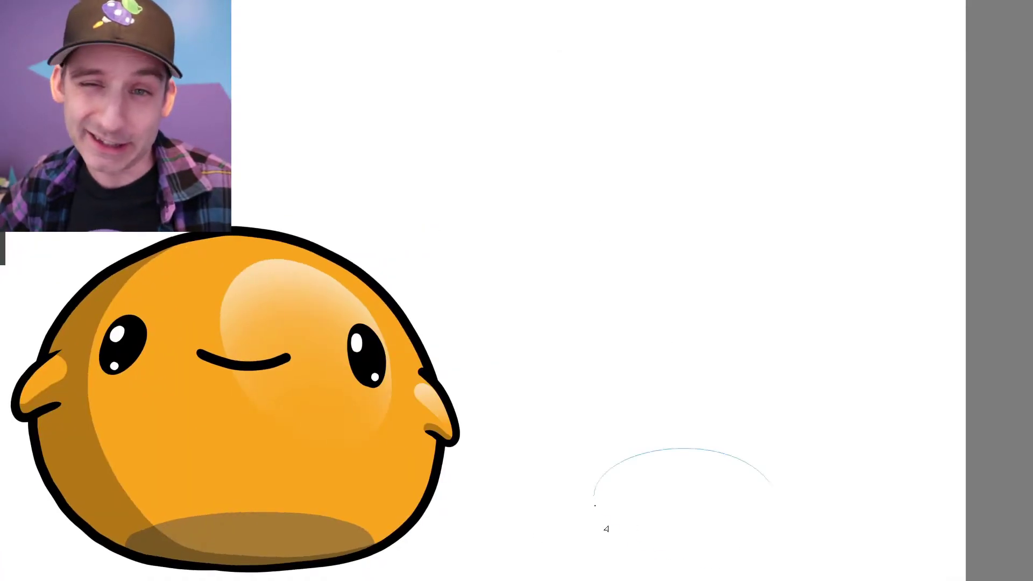
Sketch a large rounded blob over the faint ellipse with two flat-bottomed eyes
{"action": "mouse_move", "coordinate": [679, 565]}
{"action": "left_mouse_down"}
{"action": "mouse_move", "coordinate": [858, 531]}
{"action": "mouse_move", "coordinate": [614, 362]}
{"action": "mouse_move", "coordinate": [845, 538]}
{"action": "mouse_move", "coordinate": [658, 574]}
{"action": "mouse_move", "coordinate": [877, 392]}
{"action": "mouse_move", "coordinate": [700, 256]}
{"action": "mouse_move", "coordinate": [547, 496]}
{"action": "mouse_move", "coordinate": [887, 439]}
{"action": "left_mouse_up"}
{"action": "scroll", "coordinate": [887, 438], "scroll_direction": "down", "scroll_amount": 3}
{"action": "scroll", "coordinate": [559, 382], "scroll_direction": "up", "scroll_amount": 5}
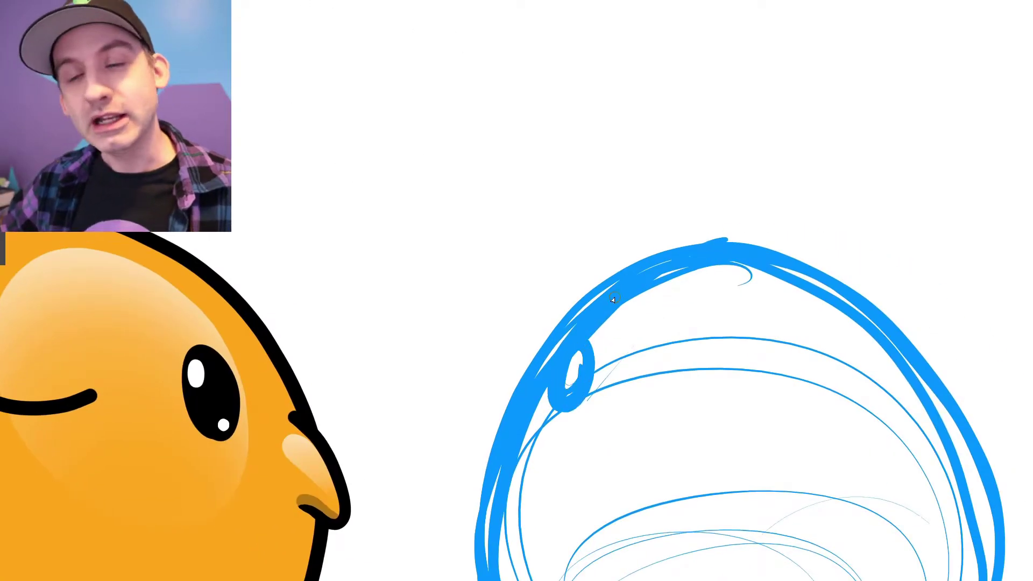
{"action": "left_click_drag", "start_coordinate": [861, 372], "coordinate": [887, 404]}
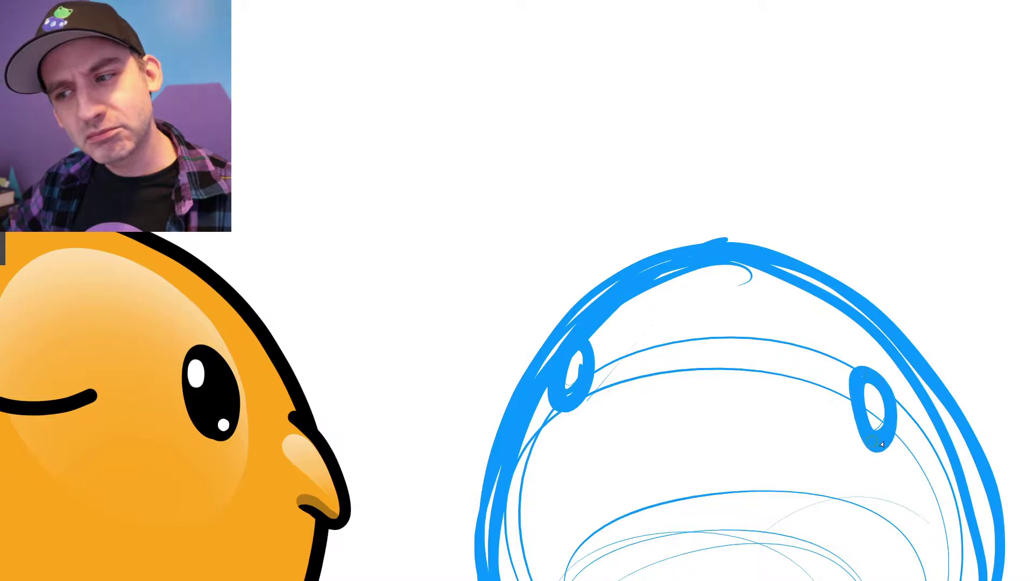
{"action": "left_click_drag", "start_coordinate": [583, 387], "coordinate": [570, 401]}
{"action": "scroll", "coordinate": [571, 401], "scroll_direction": "up", "scroll_amount": 2}
{"action": "left_click_drag", "start_coordinate": [972, 459], "coordinate": [1009, 447]}
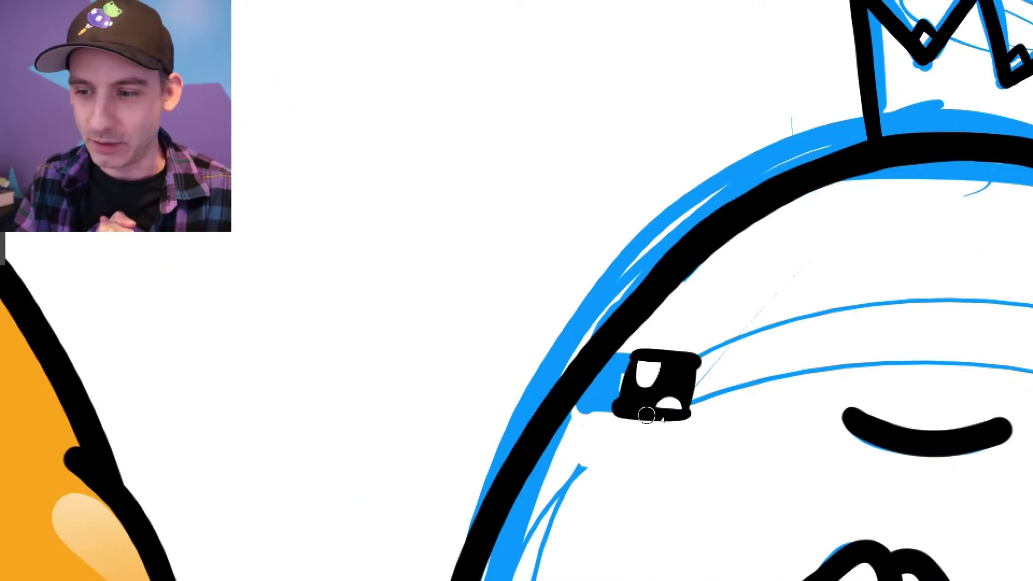
Fill darker gold shading down the crown's left part and middle
{"action": "scroll", "coordinate": [680, 417], "scroll_direction": "down", "scroll_amount": 5}
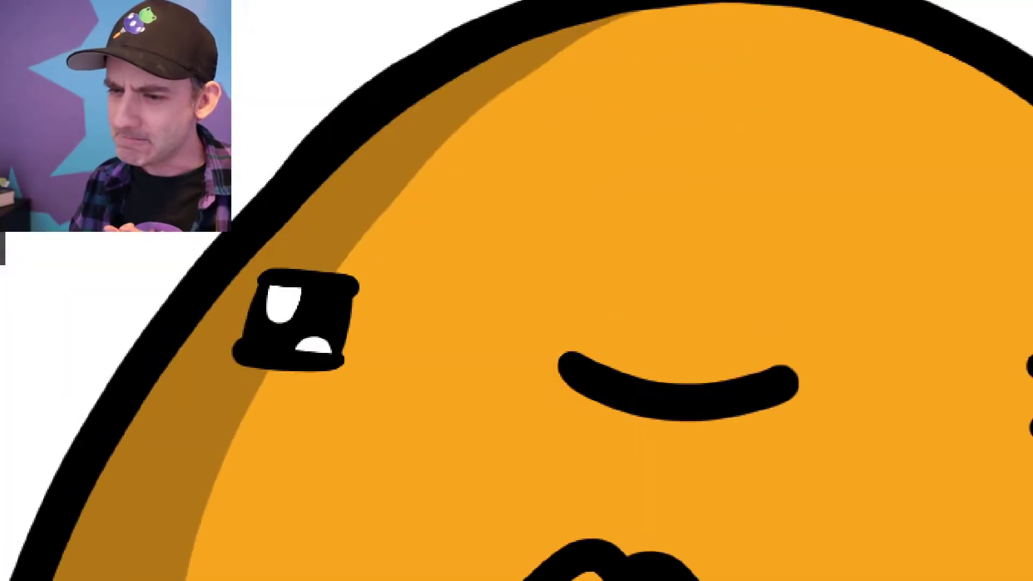
{"action": "scroll", "coordinate": [629, 452], "scroll_direction": "up", "scroll_amount": 8}
{"action": "left_click_drag", "start_coordinate": [641, 397], "coordinate": [662, 485]}
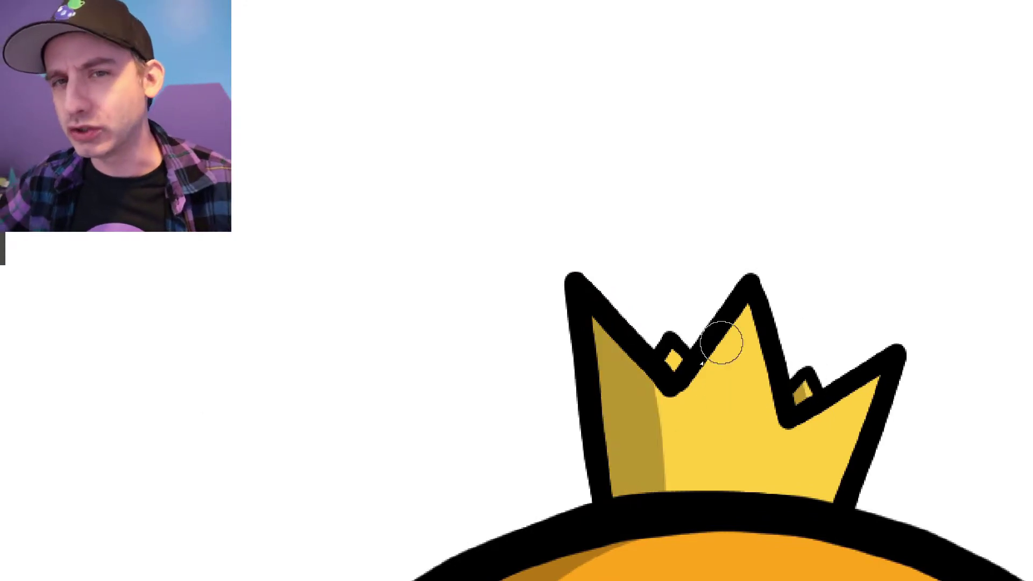
{"action": "mouse_move", "coordinate": [693, 373]}
{"action": "left_mouse_down"}
{"action": "mouse_move", "coordinate": [675, 489]}
{"action": "mouse_move", "coordinate": [667, 487]}
{"action": "left_mouse_up"}
{"action": "scroll", "coordinate": [486, 205], "scroll_direction": "down", "scroll_amount": 3}
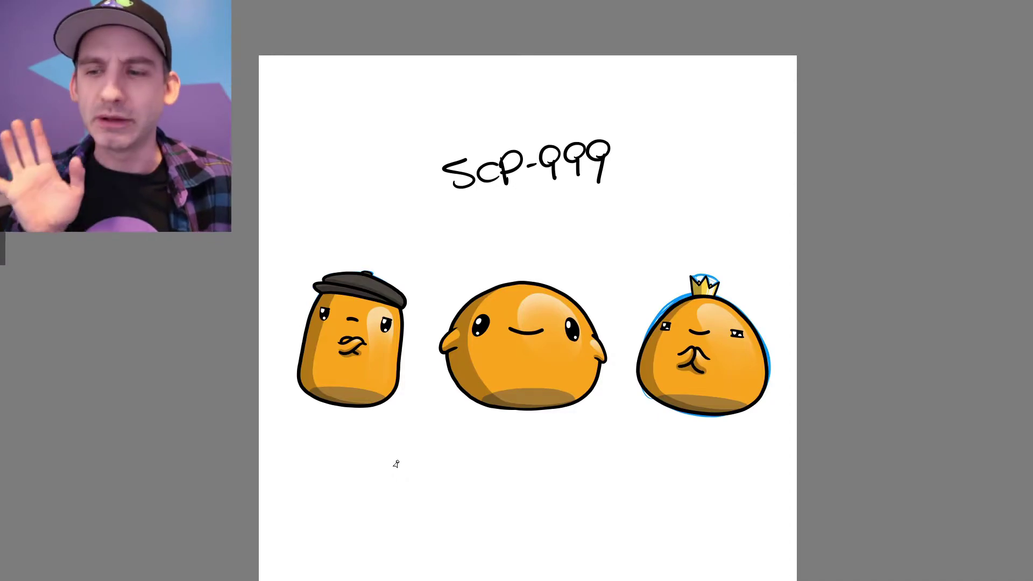
Zoom in and sketch the new blob's outline in blue right of the title
{"action": "key", "text": "ctrl+plus"}
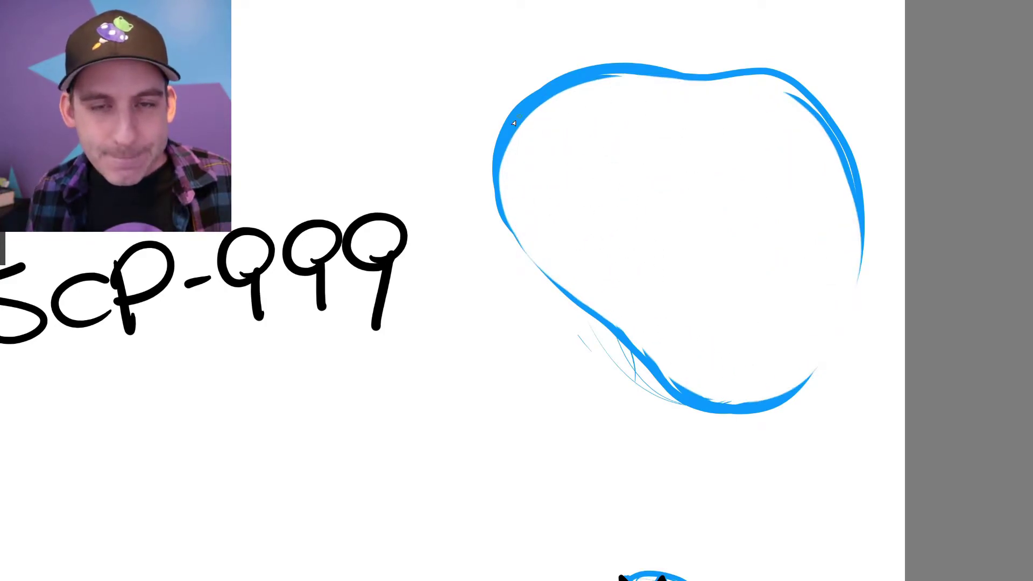
{"action": "left_click_drag", "start_coordinate": [810, 375], "coordinate": [629, 73]}
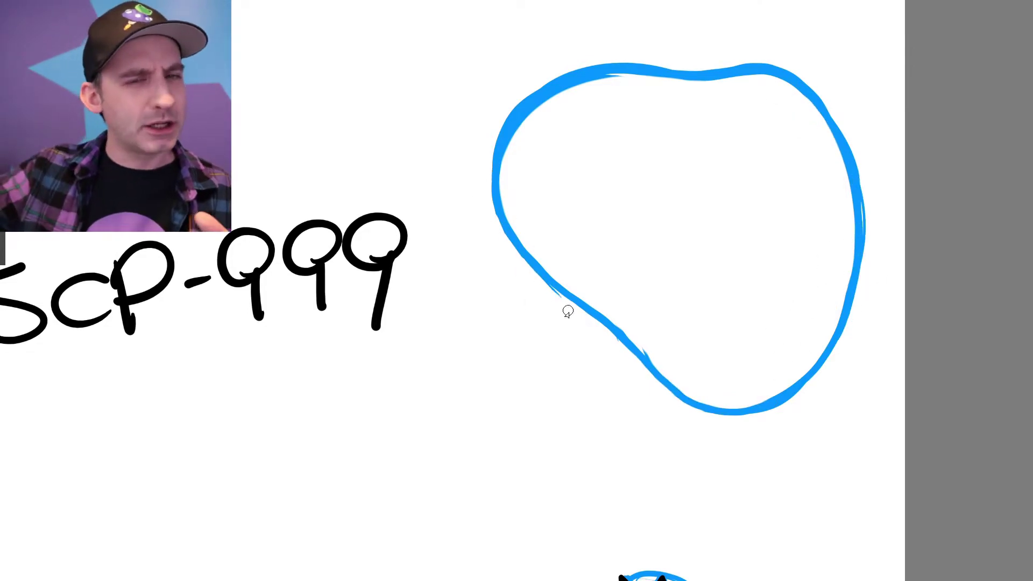
{"action": "scroll", "coordinate": [565, 305], "scroll_direction": "down", "scroll_amount": 5}
{"action": "scroll", "coordinate": [584, 454], "scroll_direction": "up", "scroll_amount": 3}
{"action": "scroll", "coordinate": [405, 429], "scroll_direction": "up", "scroll_amount": 2}
Draw two oval eyes on the blue sketch, undoing a stray stroke
{"action": "left_click_drag", "start_coordinate": [331, 383], "coordinate": [355, 407]}
{"action": "scroll", "coordinate": [355, 408], "scroll_direction": "down", "scroll_amount": 2}
{"action": "mouse_move", "coordinate": [377, 280]}
{"action": "left_mouse_down"}
{"action": "mouse_move", "coordinate": [350, 285]}
{"action": "mouse_move", "coordinate": [377, 282]}
{"action": "left_mouse_up"}
{"action": "scroll", "coordinate": [463, 369], "scroll_direction": "up", "scroll_amount": 2}
{"action": "left_click_drag", "start_coordinate": [547, 293], "coordinate": [535, 381]}
{"action": "key", "text": "ctrl+z"}
{"action": "scroll", "coordinate": [527, 380], "scroll_direction": "up", "scroll_amount": 1}
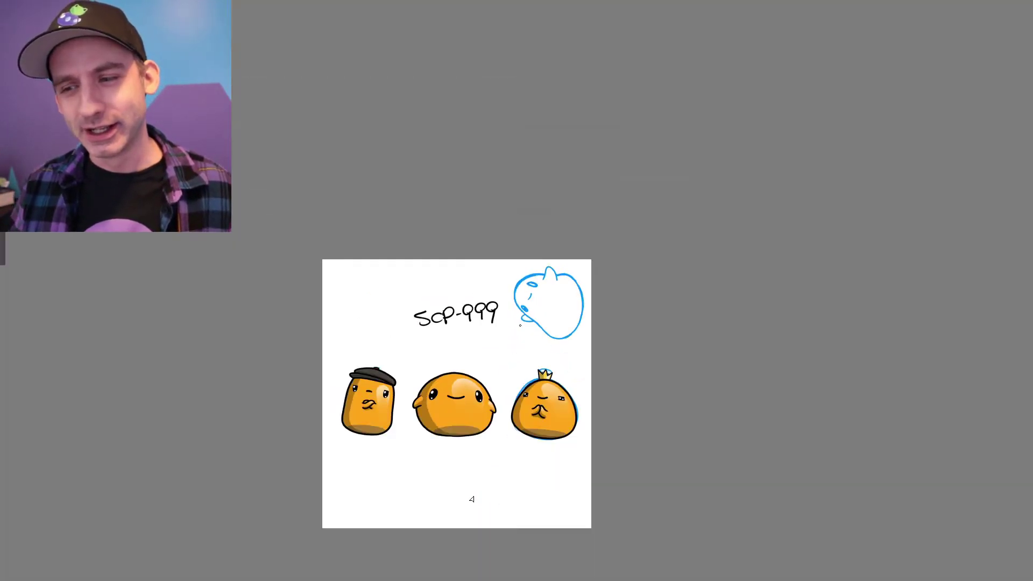
Draw the headband line inside the blob's left outline
{"action": "scroll", "coordinate": [476, 461], "scroll_direction": "up", "scroll_amount": 5}
{"action": "scroll", "coordinate": [510, 444], "scroll_direction": "up", "scroll_amount": 2}
{"action": "mouse_move", "coordinate": [533, 525]}
{"action": "left_mouse_down"}
{"action": "mouse_move", "coordinate": [556, 392]}
{"action": "mouse_move", "coordinate": [653, 193]}
{"action": "mouse_move", "coordinate": [517, 422]}
{"action": "left_mouse_up"}
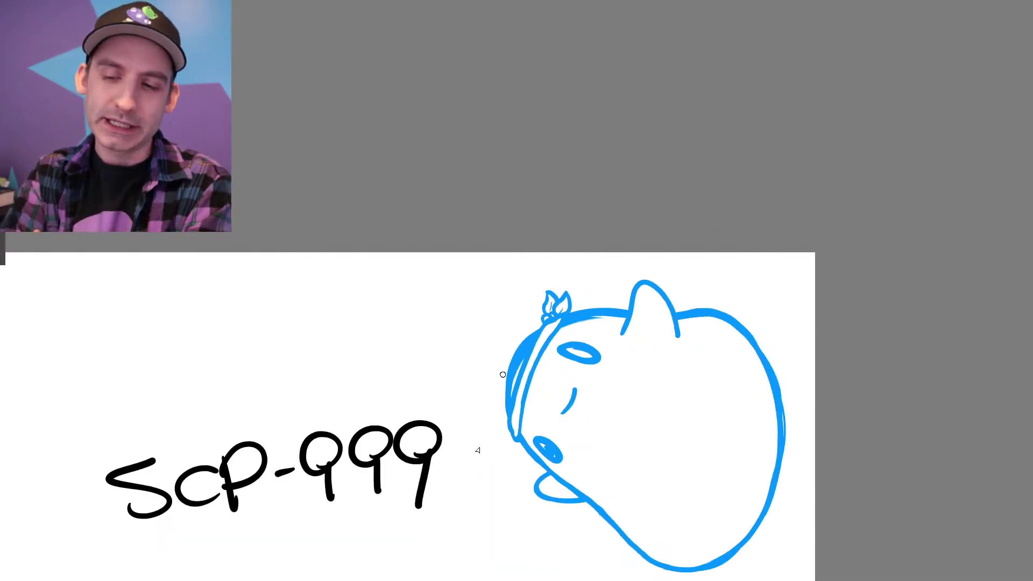
{"action": "scroll", "coordinate": [376, 397], "scroll_direction": "up", "scroll_amount": 6}
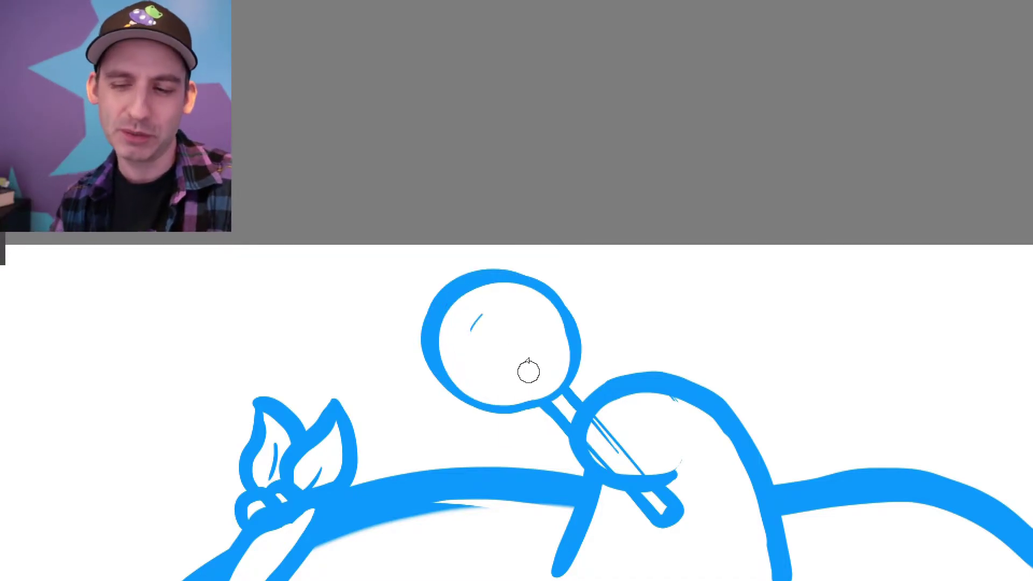
Add a small highlight near the lollipop stick and redraw the blob's bottom and right outline
{"action": "left_click_drag", "start_coordinate": [619, 464], "coordinate": [638, 466]}
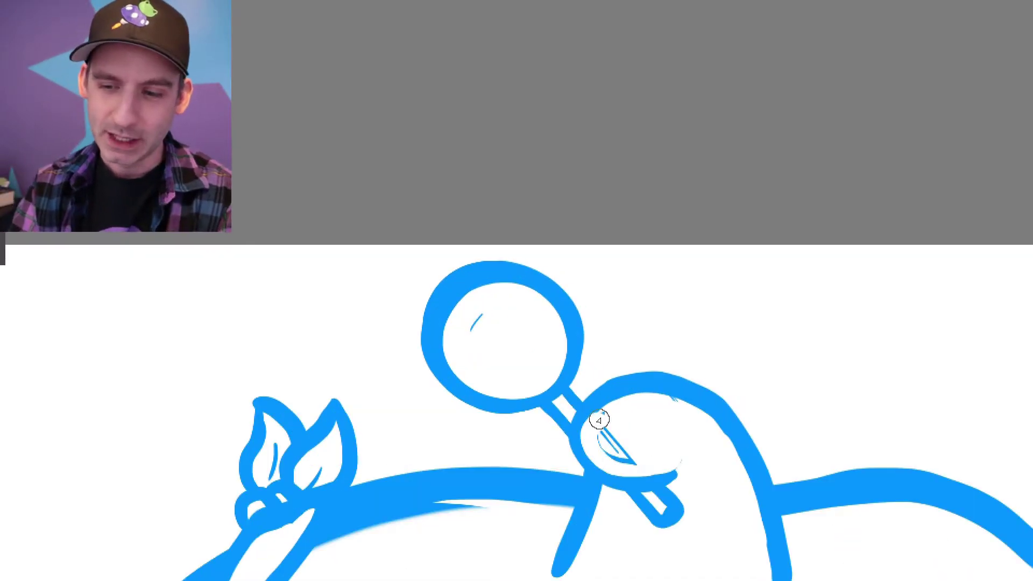
{"action": "scroll", "coordinate": [585, 417], "scroll_direction": "down", "scroll_amount": 5}
{"action": "scroll", "coordinate": [477, 431], "scroll_direction": "up", "scroll_amount": 8}
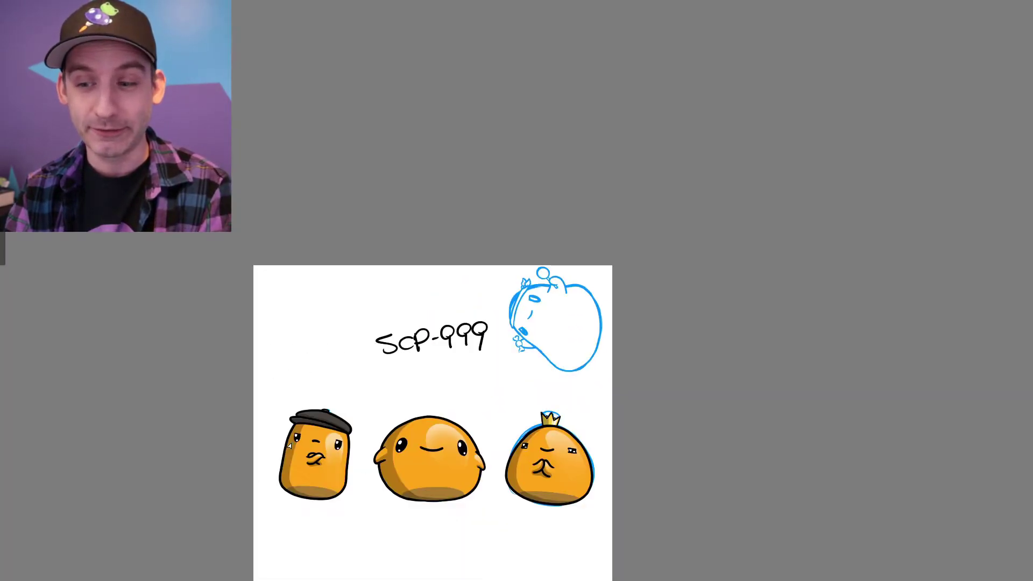
{"action": "scroll", "coordinate": [302, 390], "scroll_direction": "up", "scroll_amount": 4}
{"action": "scroll", "coordinate": [523, 272], "scroll_direction": "down", "scroll_amount": 4}
{"action": "scroll", "coordinate": [509, 307], "scroll_direction": "up", "scroll_amount": 5}
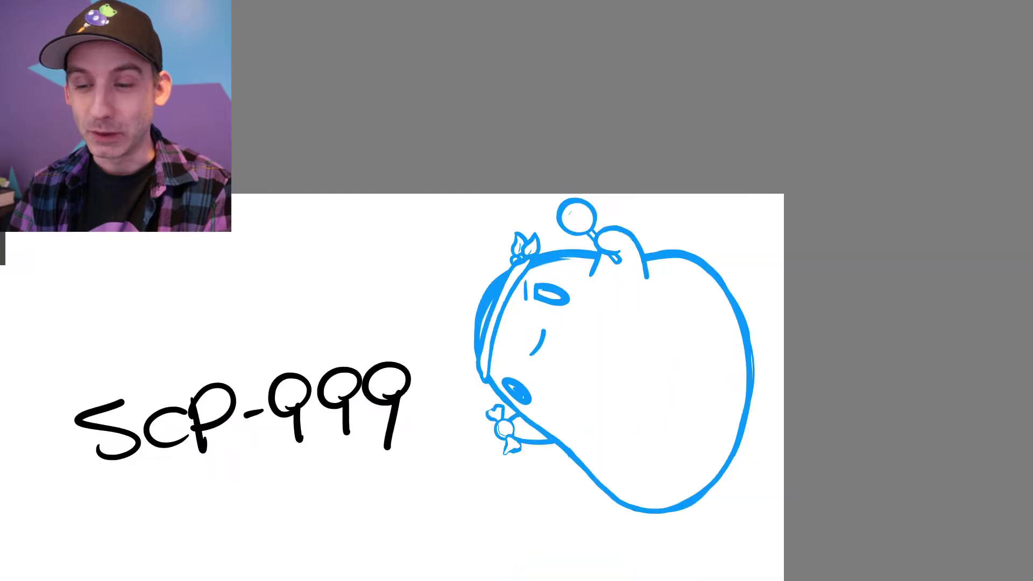
{"action": "mouse_move", "coordinate": [412, 479]}
{"action": "left_mouse_down"}
{"action": "mouse_move", "coordinate": [741, 264]}
{"action": "mouse_move", "coordinate": [570, 83]}
{"action": "mouse_move", "coordinate": [456, 515]}
{"action": "mouse_move", "coordinate": [566, 565]}
{"action": "mouse_move", "coordinate": [745, 459]}
{"action": "mouse_move", "coordinate": [742, 167]}
{"action": "left_mouse_up"}
{"action": "scroll", "coordinate": [742, 467], "scroll_direction": "down", "scroll_amount": 4}
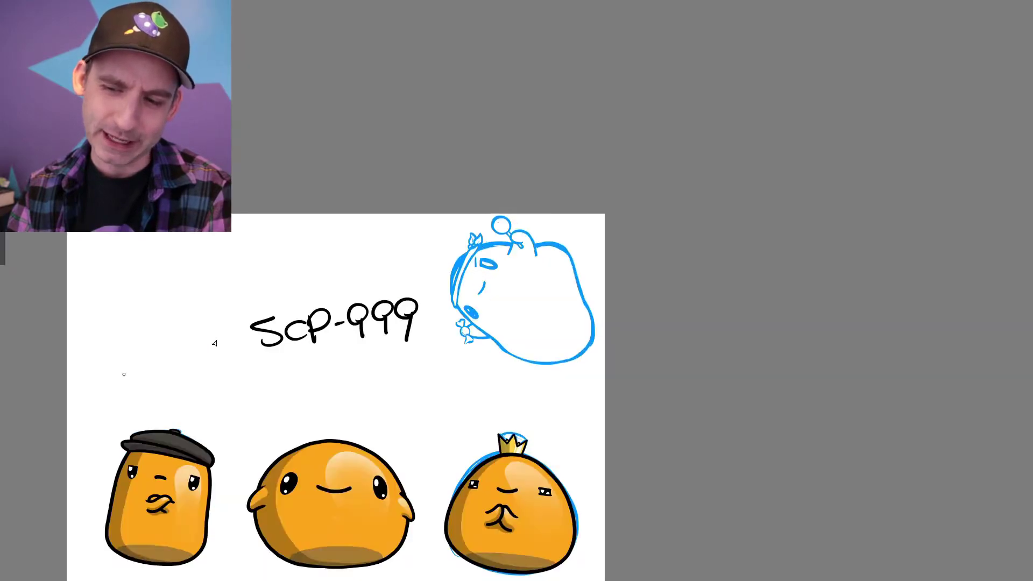
Ink the fourth blob's sketch outline in clean black lines
{"action": "scroll", "coordinate": [516, 277], "scroll_direction": "up", "scroll_amount": 3}
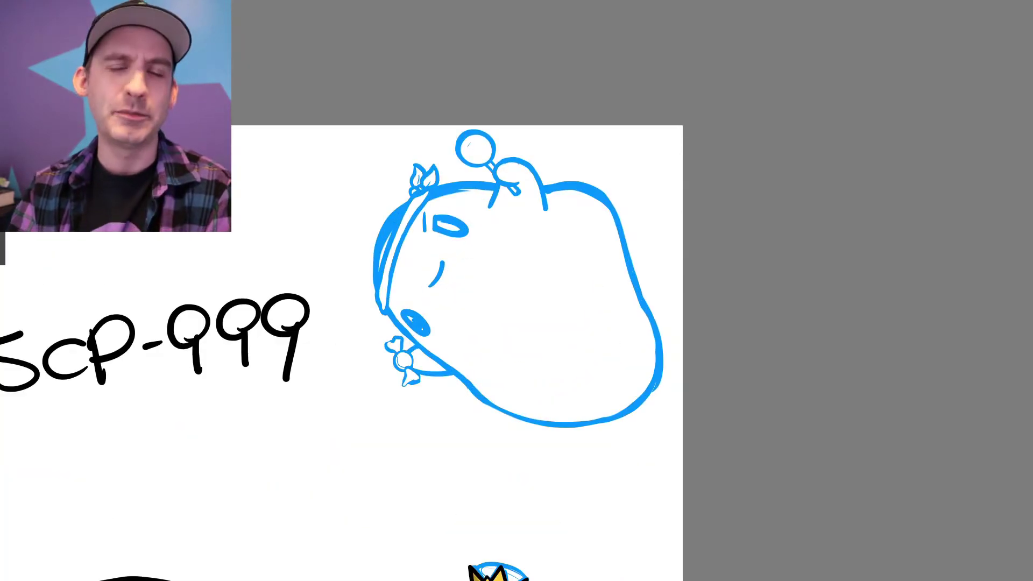
{"action": "scroll", "coordinate": [394, 232], "scroll_direction": "up", "scroll_amount": 3}
{"action": "mouse_move", "coordinate": [635, 141]}
{"action": "left_mouse_down"}
{"action": "mouse_move", "coordinate": [357, 323]}
{"action": "mouse_move", "coordinate": [612, 580]}
{"action": "mouse_move", "coordinate": [802, 149]}
{"action": "left_mouse_up"}
{"action": "scroll", "coordinate": [583, 357], "scroll_direction": "up", "scroll_amount": 3}
{"action": "scroll", "coordinate": [595, 431], "scroll_direction": "up", "scroll_amount": 1}
{"action": "scroll", "coordinate": [476, 385], "scroll_direction": "up", "scroll_amount": 2}
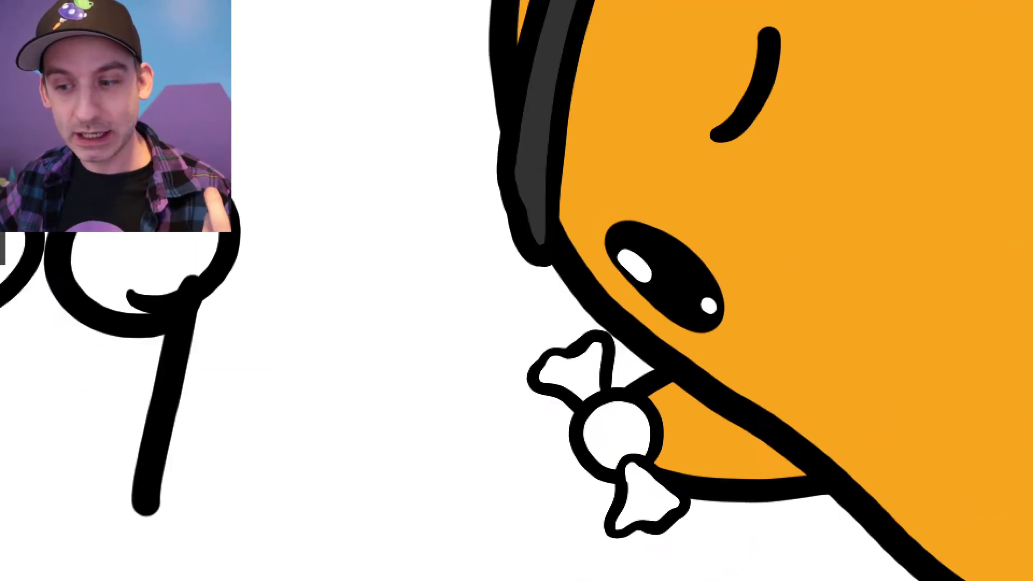
Fill the wrapped candy's centre and both wrappers purple
{"action": "left_click", "coordinate": [616, 433]}
{"action": "left_click", "coordinate": [649, 498]}
{"action": "left_click", "coordinate": [565, 366]}
{"action": "scroll", "coordinate": [439, 451], "scroll_direction": "up", "scroll_amount": 2}
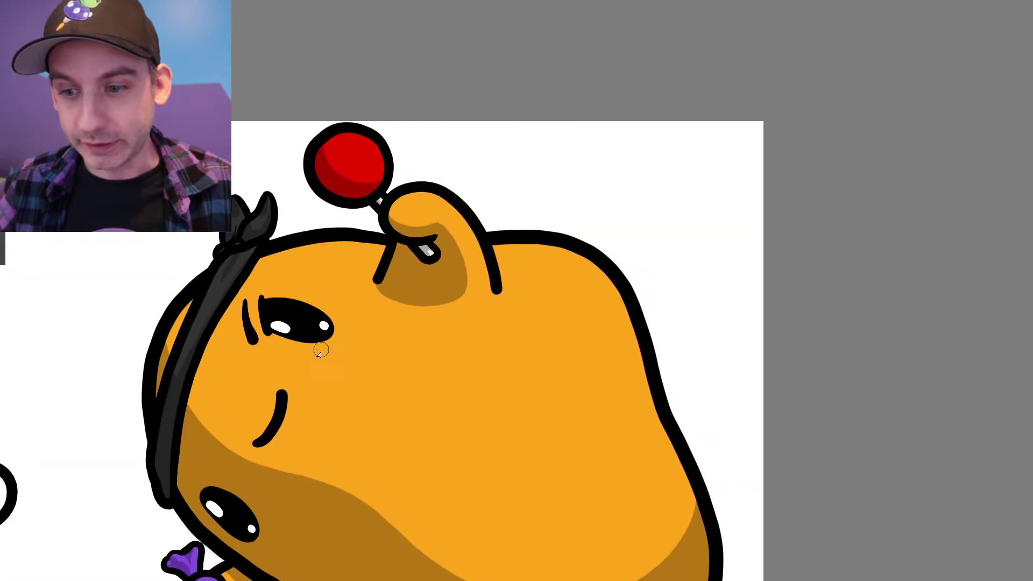
Add a light cream highlight over the upper body and cover the antenna base's grey stripe
{"action": "mouse_move", "coordinate": [277, 277]}
{"action": "left_mouse_down"}
{"action": "mouse_move", "coordinate": [526, 281]}
{"action": "mouse_move", "coordinate": [457, 448]}
{"action": "mouse_move", "coordinate": [277, 275]}
{"action": "left_mouse_up"}
{"action": "scroll", "coordinate": [299, 388], "scroll_direction": "up", "scroll_amount": 2}
{"action": "scroll", "coordinate": [298, 387], "scroll_direction": "up", "scroll_amount": 5}
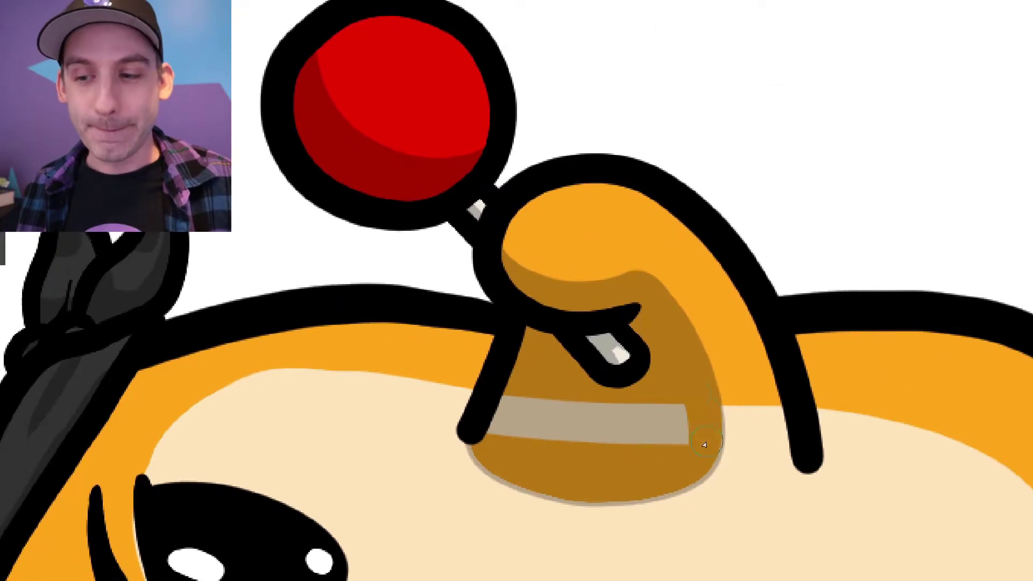
{"action": "left_click_drag", "start_coordinate": [705, 445], "coordinate": [484, 425]}
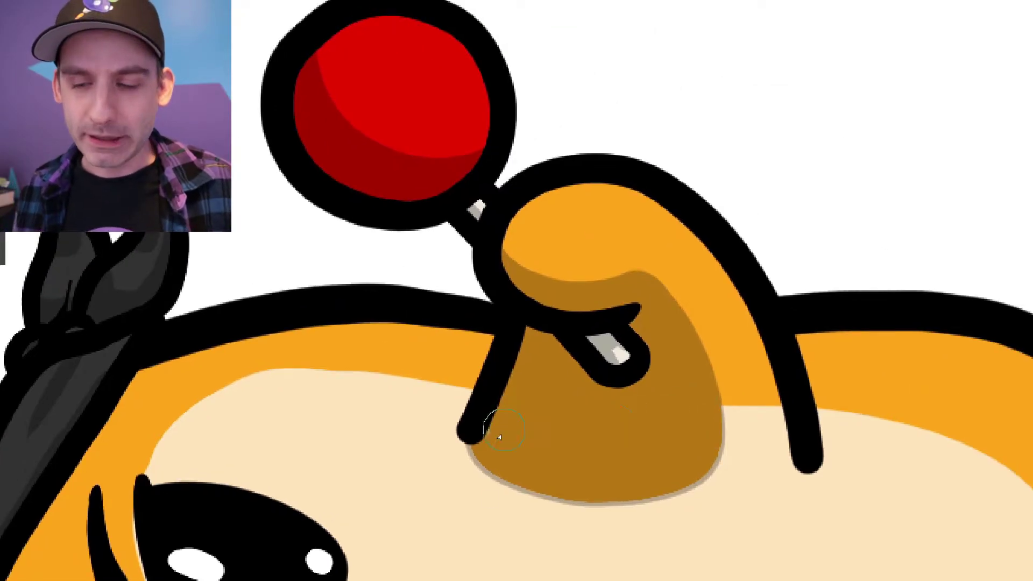
Airbrush a cream highlight over the antenna and soft shading across the blob's body
{"action": "scroll", "coordinate": [637, 511], "scroll_direction": "down", "scroll_amount": 1}
{"action": "left_click_drag", "start_coordinate": [637, 512], "coordinate": [657, 512]}
{"action": "scroll", "coordinate": [658, 512], "scroll_direction": "down", "scroll_amount": 1}
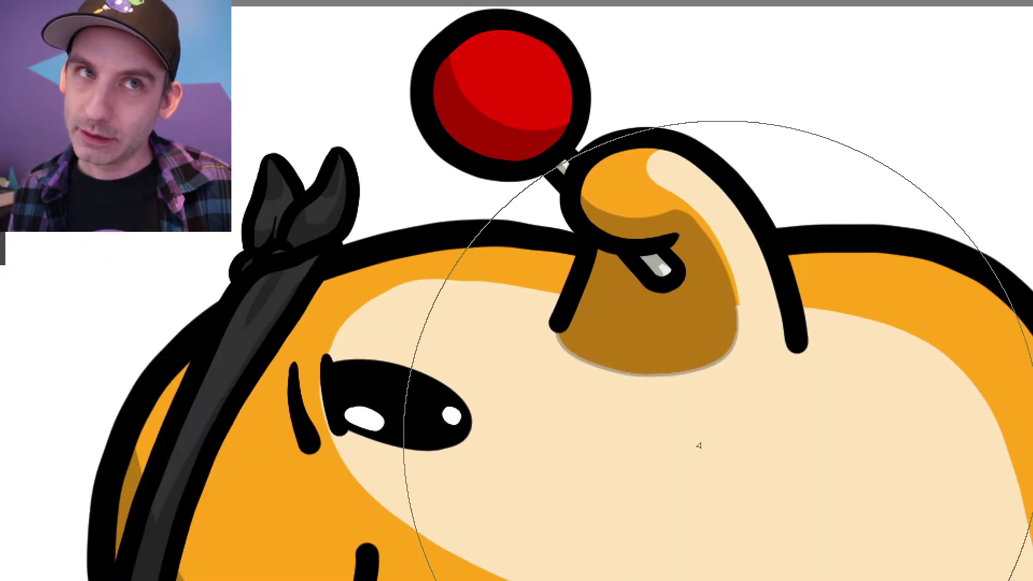
{"action": "scroll", "coordinate": [646, 414], "scroll_direction": "down", "scroll_amount": 3}
{"action": "mouse_move", "coordinate": [542, 554]}
{"action": "left_mouse_down"}
{"action": "mouse_move", "coordinate": [542, 496]}
{"action": "mouse_move", "coordinate": [657, 389]}
{"action": "left_mouse_up"}
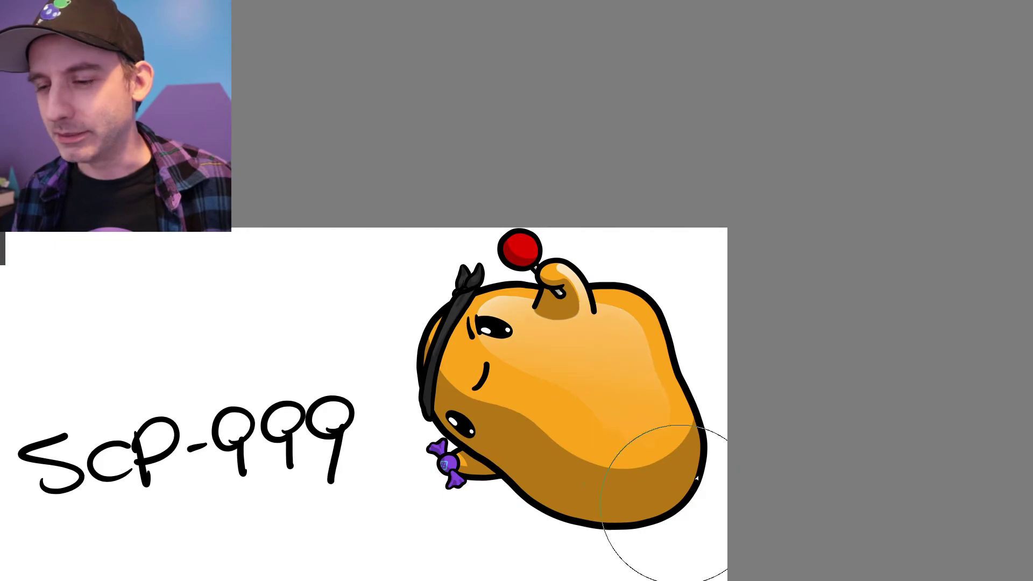
Nudge the lollipop blob left and down with Transform, then step back through recent changes
{"action": "scroll", "coordinate": [672, 376], "scroll_direction": "up", "scroll_amount": 7}
{"action": "scroll", "coordinate": [541, 307], "scroll_direction": "down", "scroll_amount": 8}
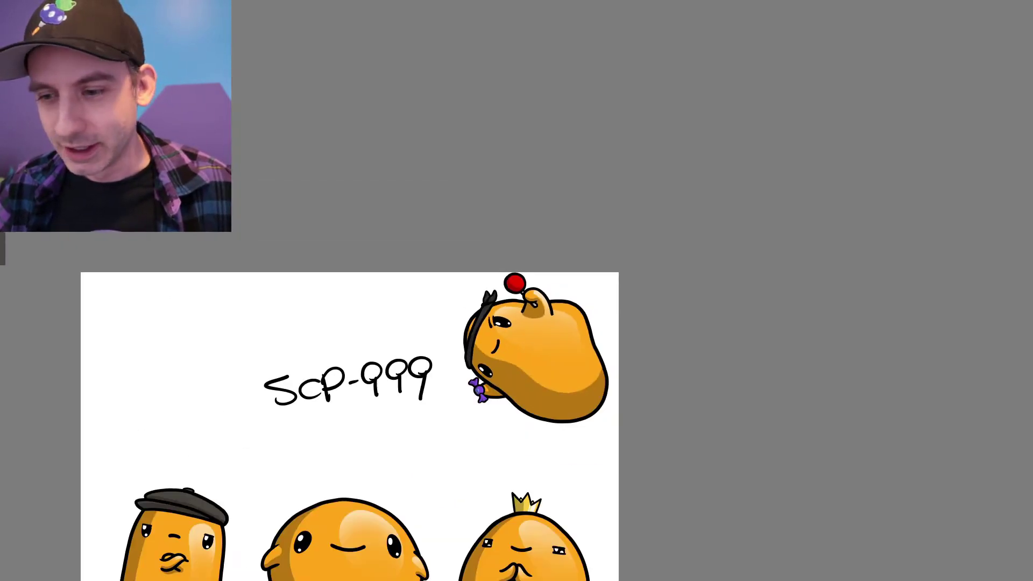
{"action": "scroll", "coordinate": [541, 307], "scroll_direction": "up", "scroll_amount": 3}
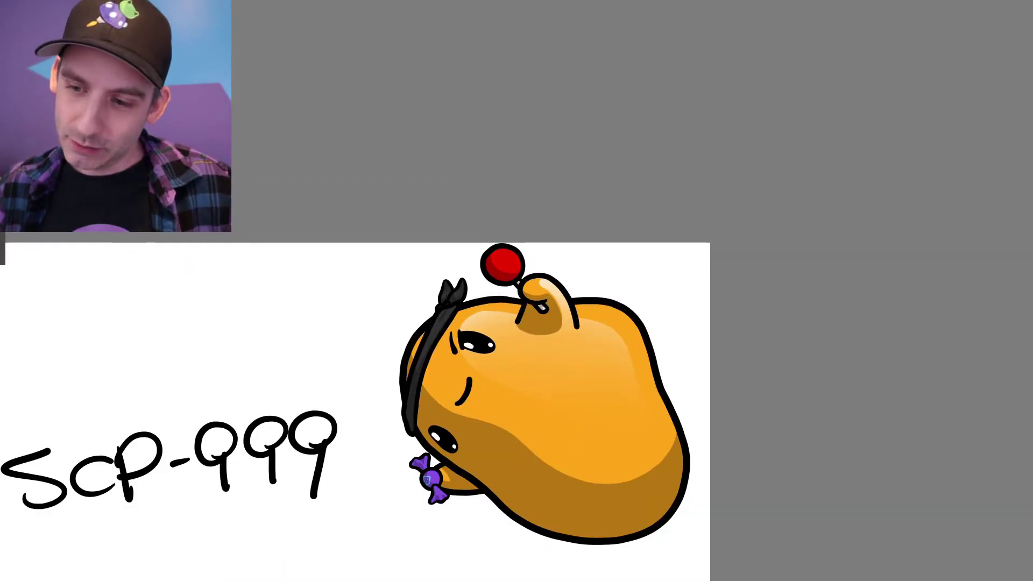
{"action": "scroll", "coordinate": [495, 387], "scroll_direction": "down", "scroll_amount": 2}
{"action": "left_click_drag", "start_coordinate": [496, 388], "coordinate": [483, 407]}
{"action": "scroll", "coordinate": [415, 387], "scroll_direction": "down", "scroll_amount": 3}
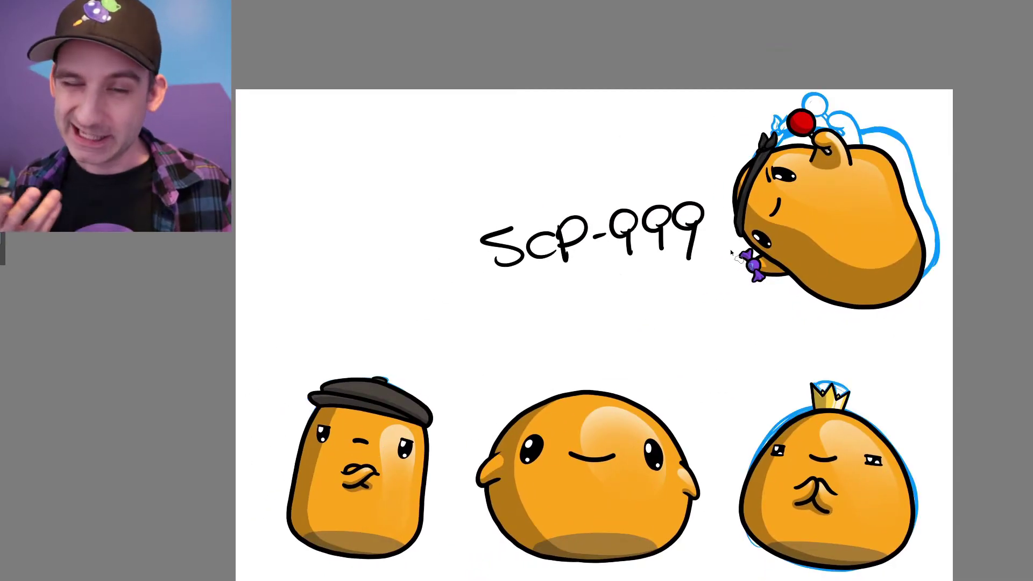
{"action": "key", "text": "ctrl+z"}
{"action": "key", "text": "ctrl+z"}
{"action": "key", "text": "ctrl+z"}
{"action": "scroll", "coordinate": [346, 467], "scroll_direction": "up", "scroll_amount": 5}
Pan the canvas to bring the empty space left of the SCP-999 title into view
{"action": "left_click_drag", "start_coordinate": [346, 467], "coordinate": [704, 368]}
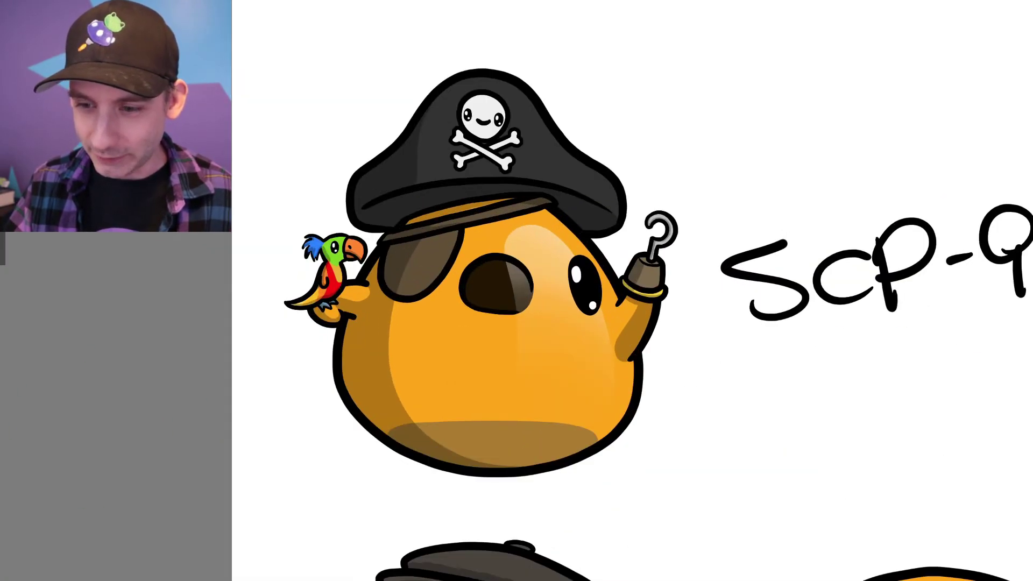
Scroll the canvas down and right to review the page
{"action": "scroll", "coordinate": [370, 427], "scroll_direction": "down", "scroll_amount": 5}
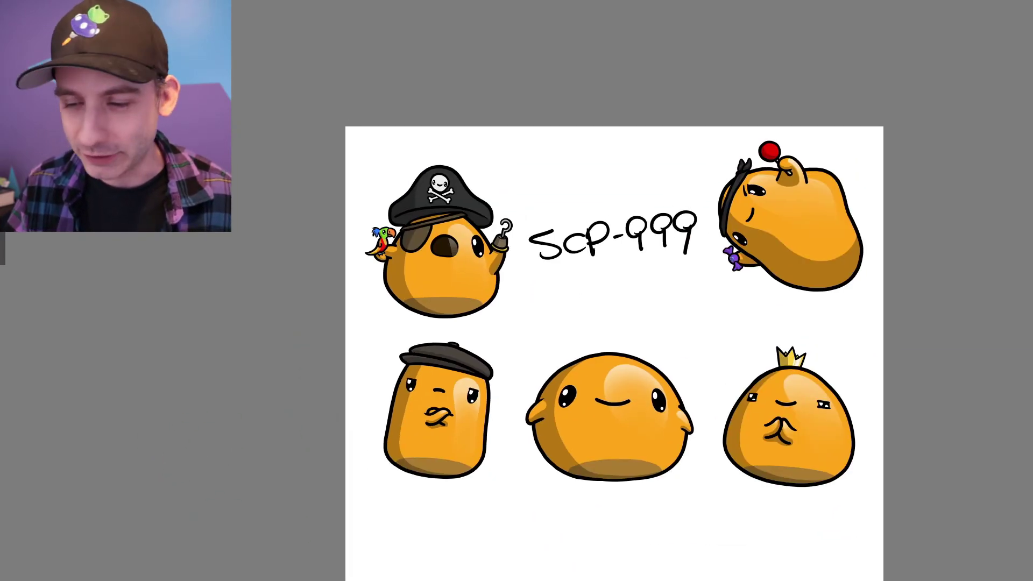
{"action": "scroll", "coordinate": [640, 497], "scroll_direction": "right", "scroll_amount": 1}
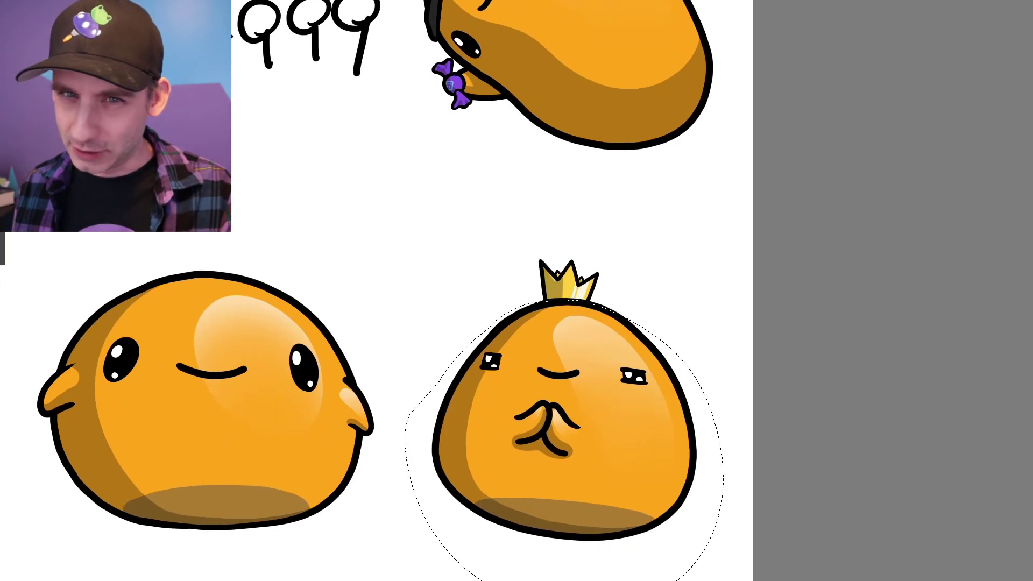
Shift the crowned blob's hue to -115 in HSV/HSL Adjustment, turning it purple
{"action": "key", "text": "ctrl+u"}
{"action": "left_click_drag", "start_coordinate": [142, 390], "coordinate": [86, 391]}
{"action": "left_click", "coordinate": [214, 576]}
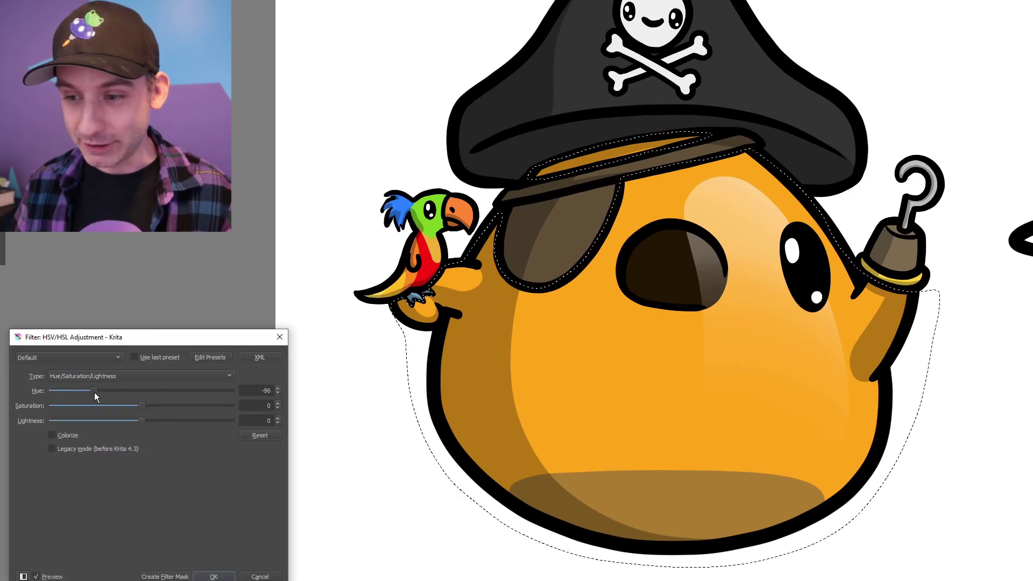
Shift the pirate blob's hue to about -55, turning its orange body pinkish red
{"action": "key", "text": "Return"}
{"action": "key", "text": "ctrl+u"}
{"action": "left_click_drag", "start_coordinate": [133, 391], "coordinate": [115, 391]}
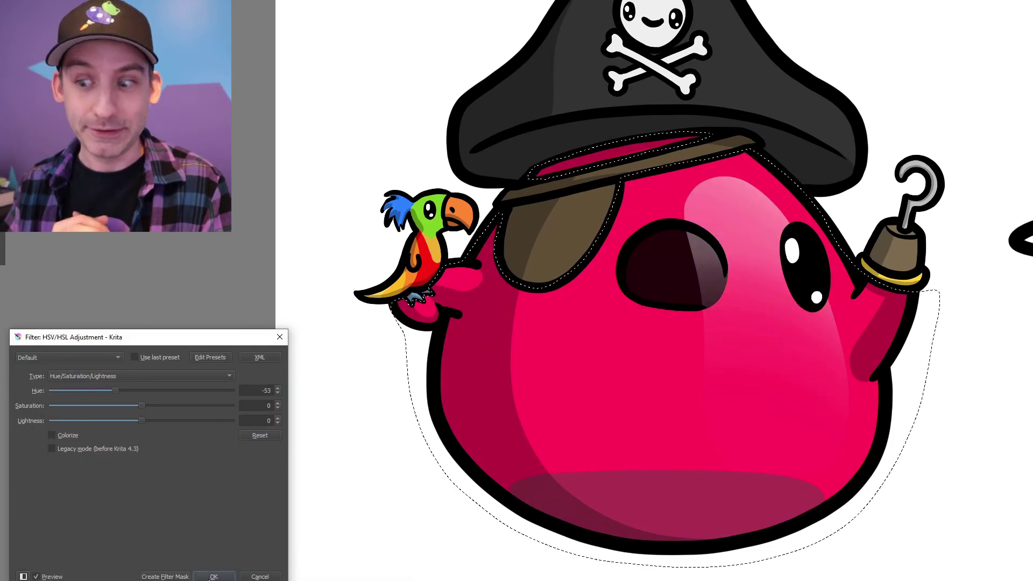
{"action": "key", "text": "Return"}
{"action": "scroll", "coordinate": [242, 483], "scroll_direction": "down", "scroll_amount": 5}
{"action": "scroll", "coordinate": [242, 482], "scroll_direction": "up", "scroll_amount": 5}
{"action": "key", "text": "minus"}
{"action": "key", "text": "minus"}
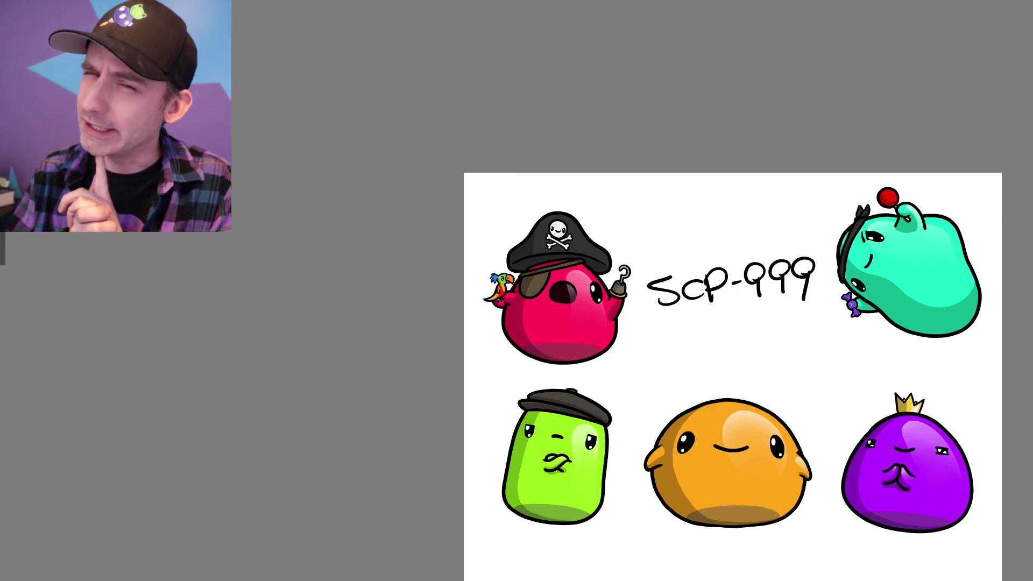
{"action": "scroll", "coordinate": [231, 422], "scroll_direction": "up", "scroll_amount": 6}
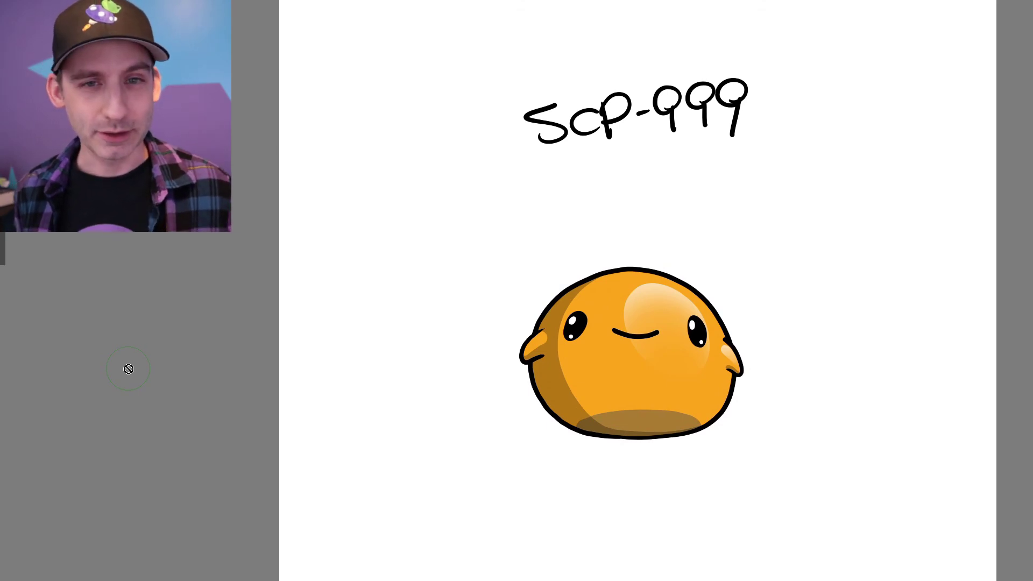
{"action": "key", "text": "ctrl+v"}
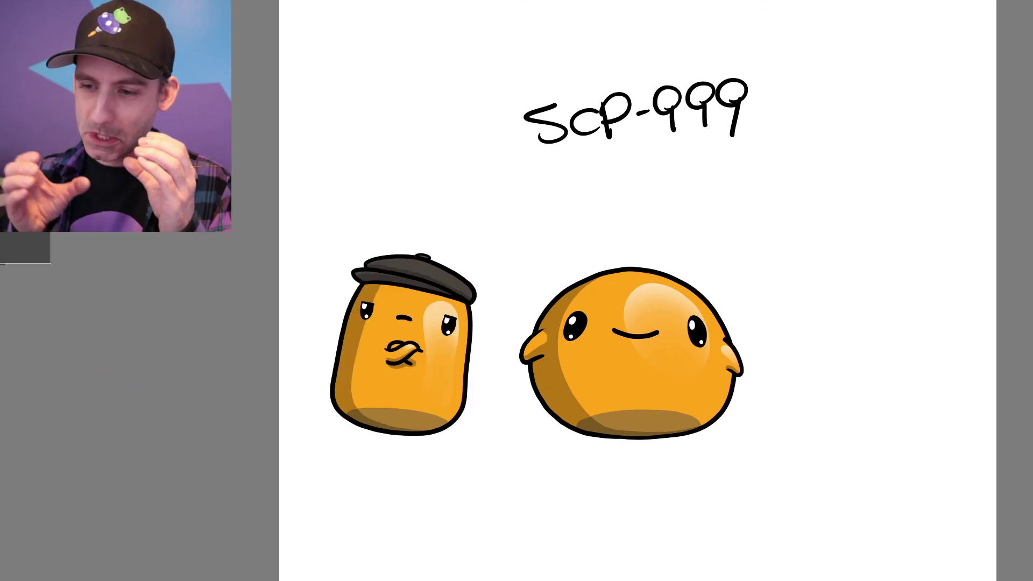
{"action": "key", "text": "ctrl+v"}
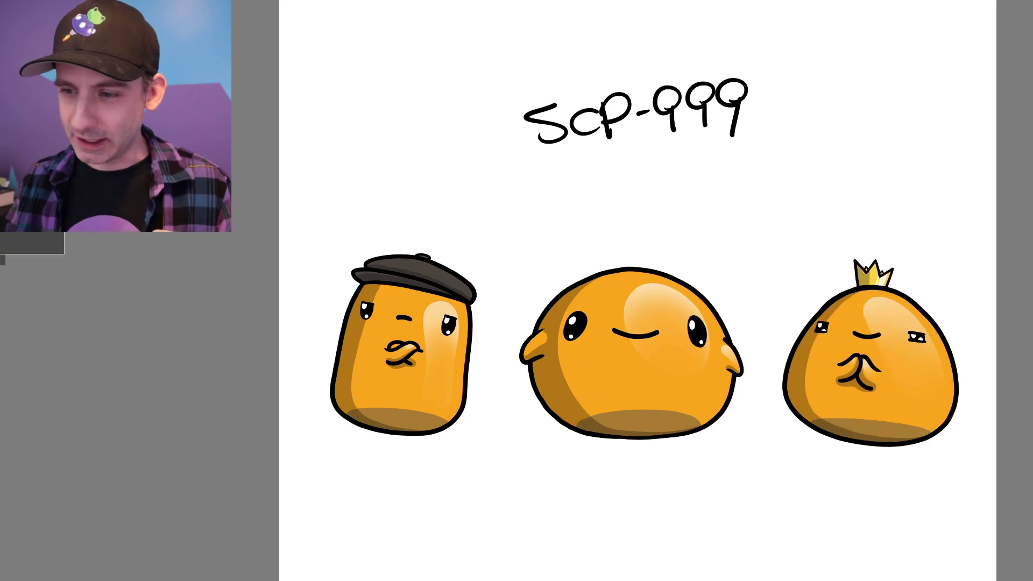
{"action": "key", "text": "ctrl+v"}
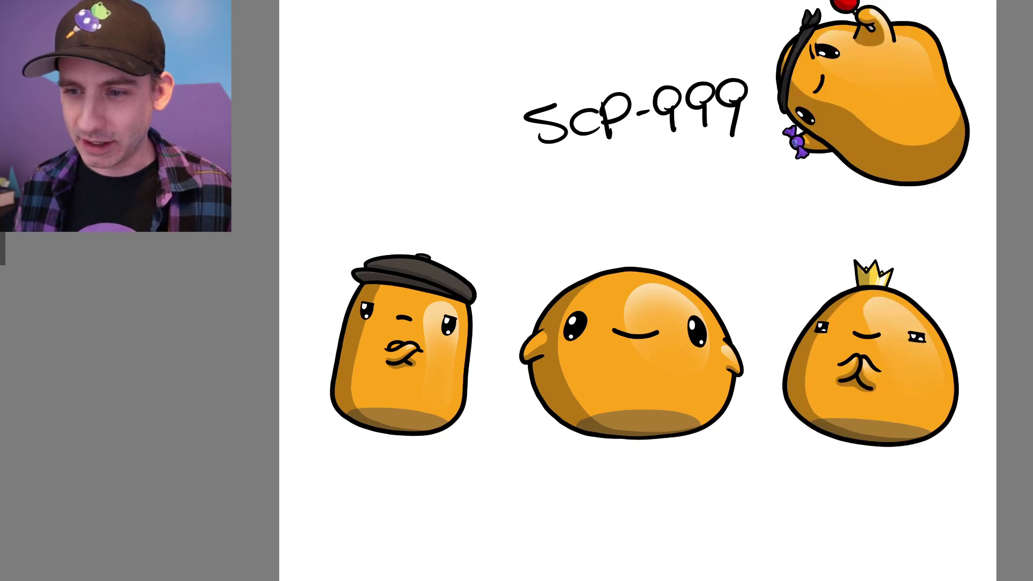